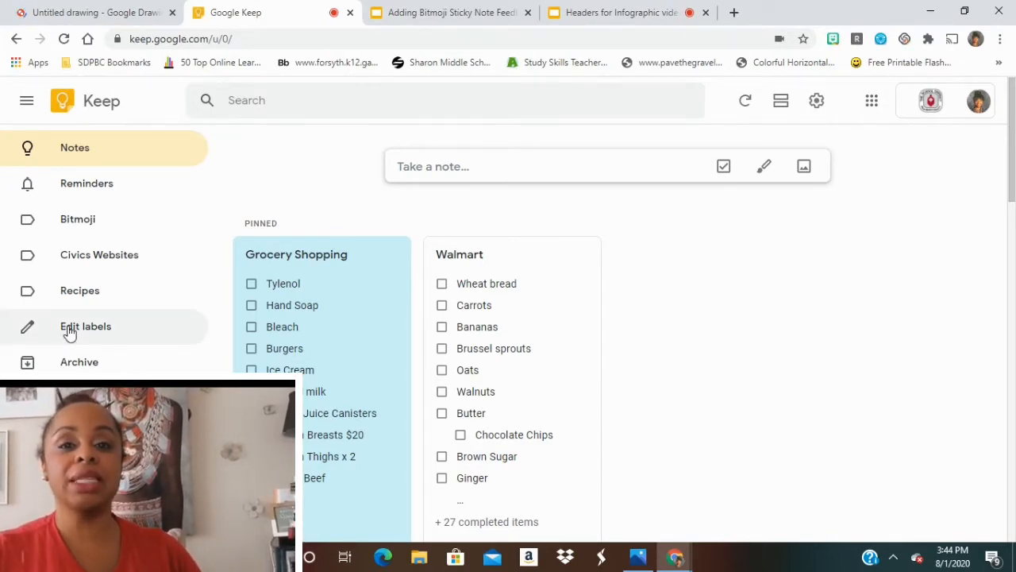
# Open the label editor to review the existing labels, and close it without changing anything
pyautogui.click(70, 332)
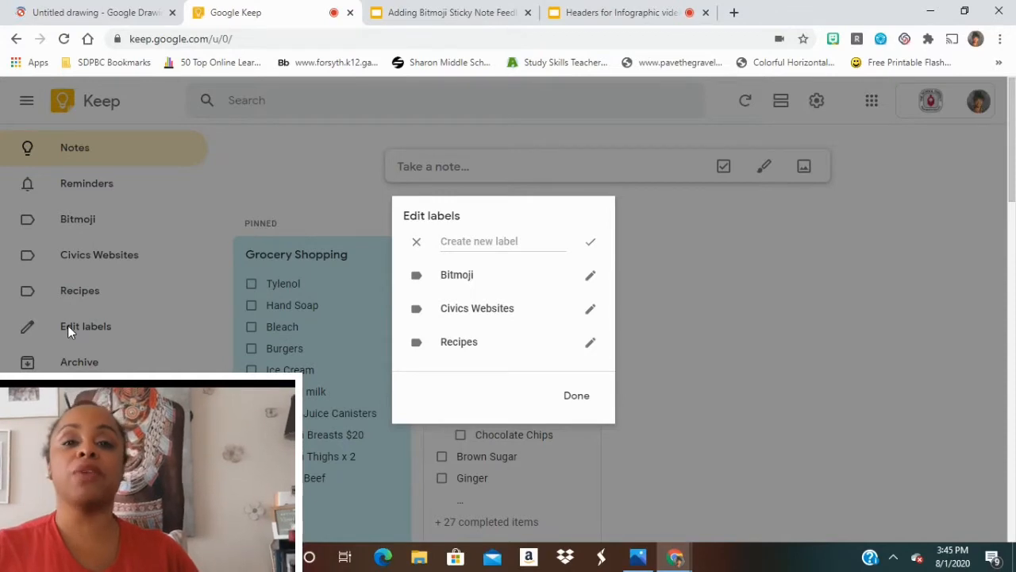
pyautogui.click(68, 328)
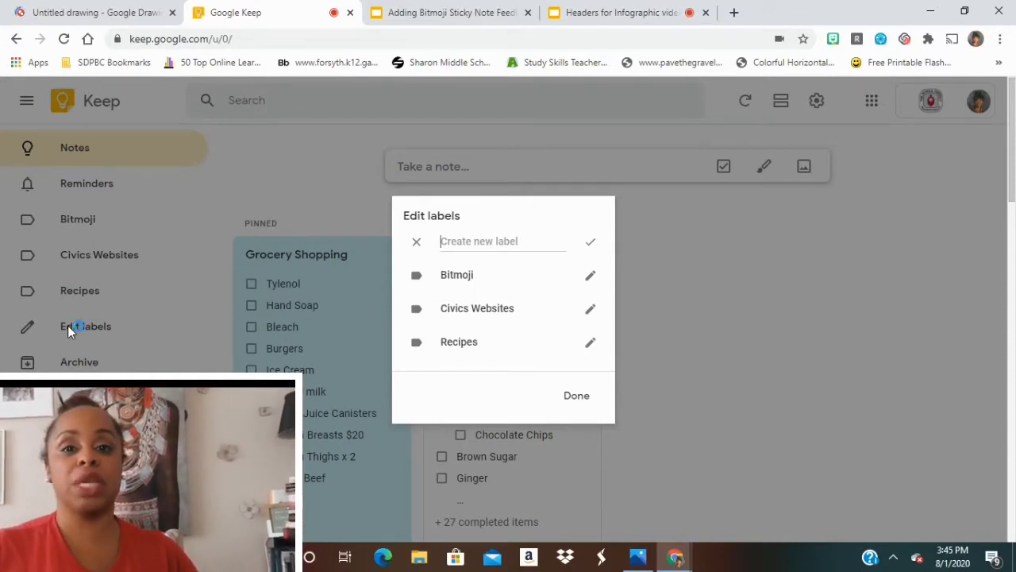
pyautogui.click(68, 325)
# Start a new note and assign the existing Bitmoji label to it
pyautogui.click(468, 166)
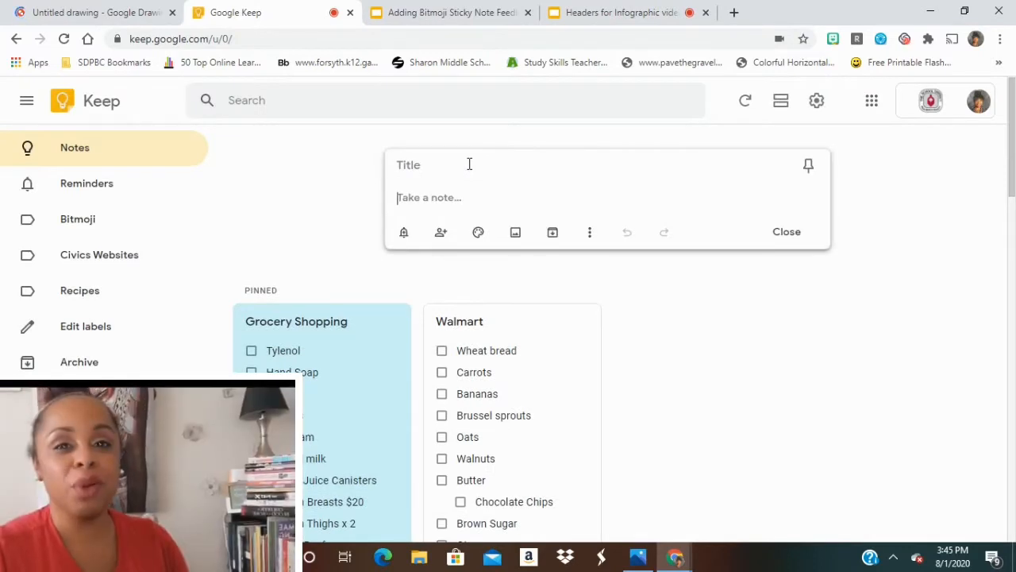
pyautogui.click(588, 234)
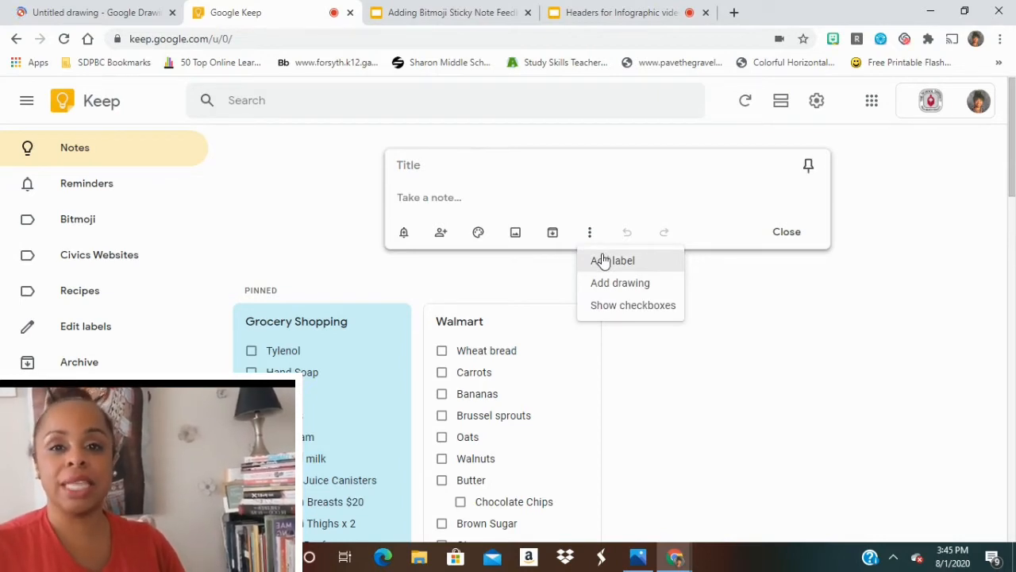
pyautogui.click(603, 261)
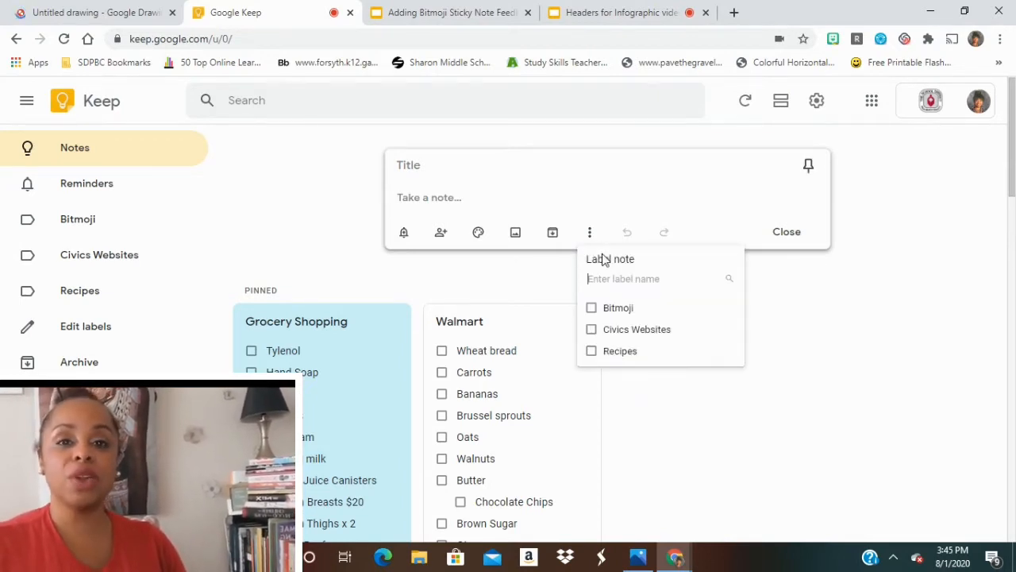
pyautogui.click(594, 309)
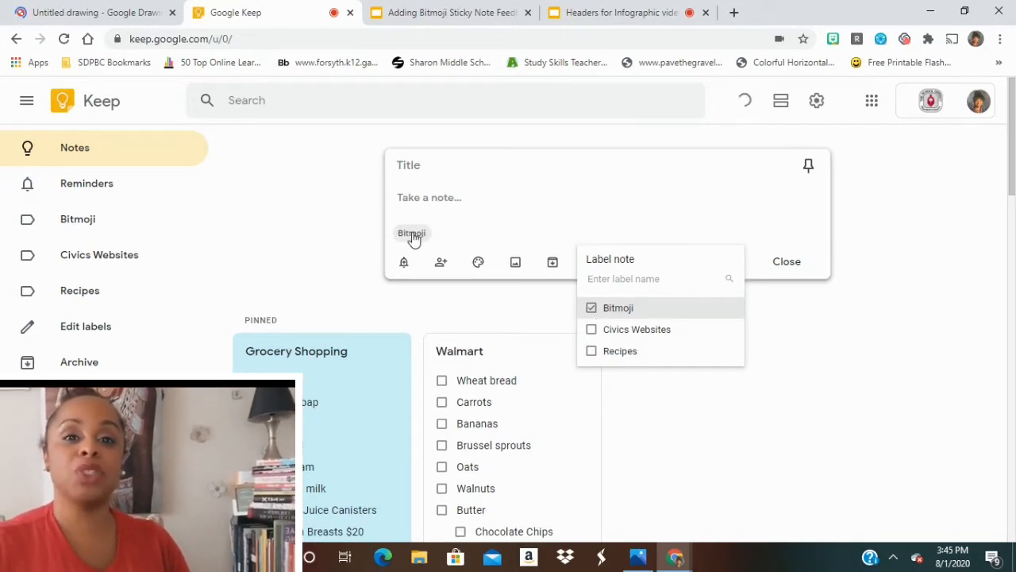
pyautogui.moveTo(413, 239)
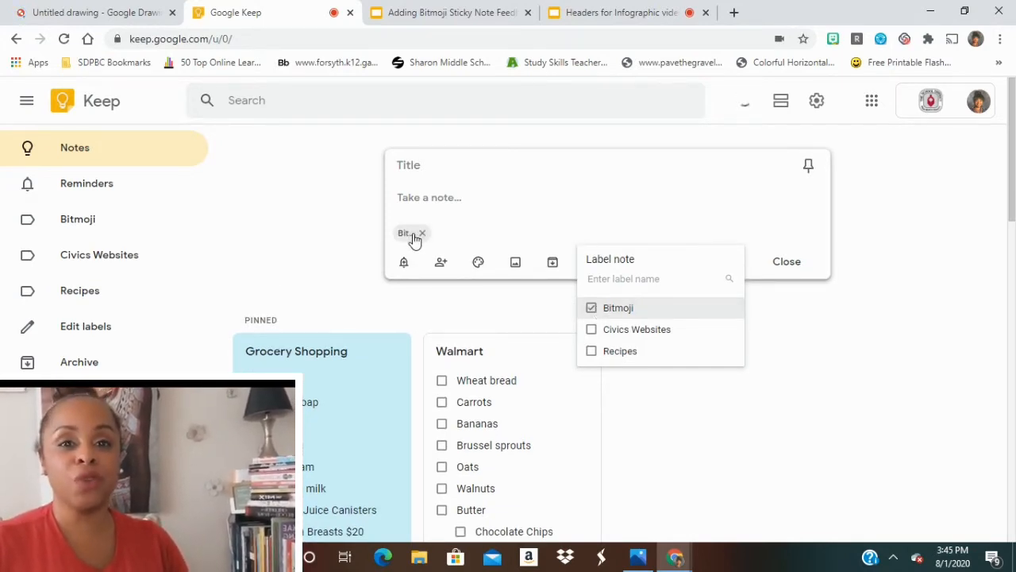
# Search the Bitmoji extension for "improved" and copy the sticker of the character holding a rubber stamp
pyautogui.click(832, 38)
pyautogui.write('imp')
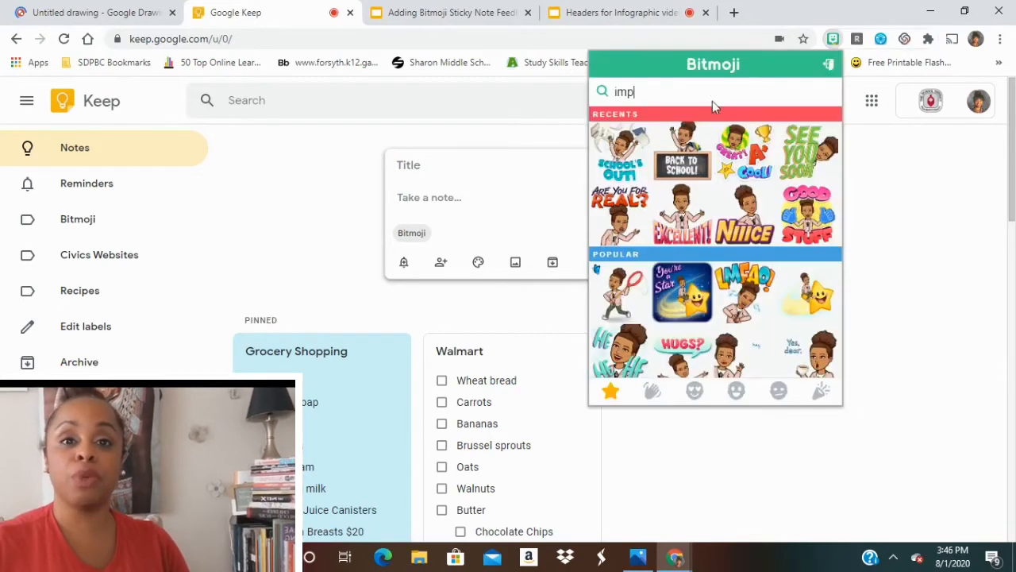
pyautogui.write('roved')
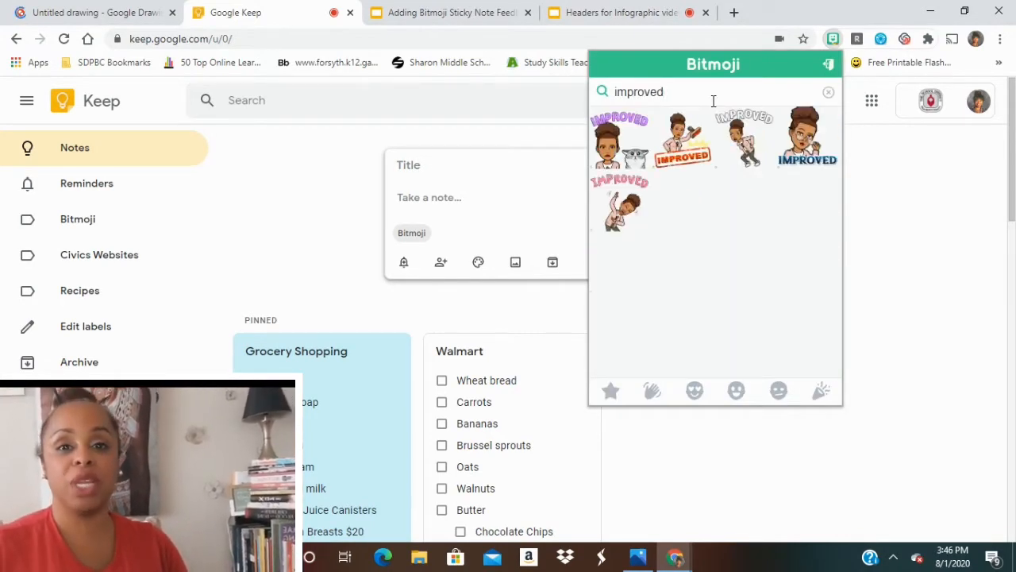
pyautogui.rightClick(685, 147)
pyautogui.click(717, 198)
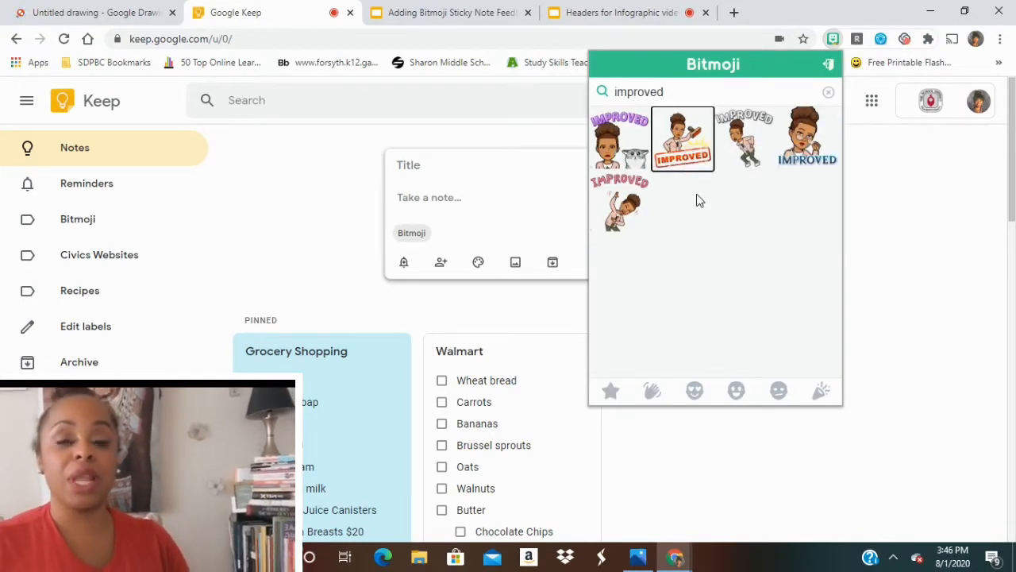
# Paste the copied Bitmoji sticker into the body of the new note
pyautogui.click(435, 202)
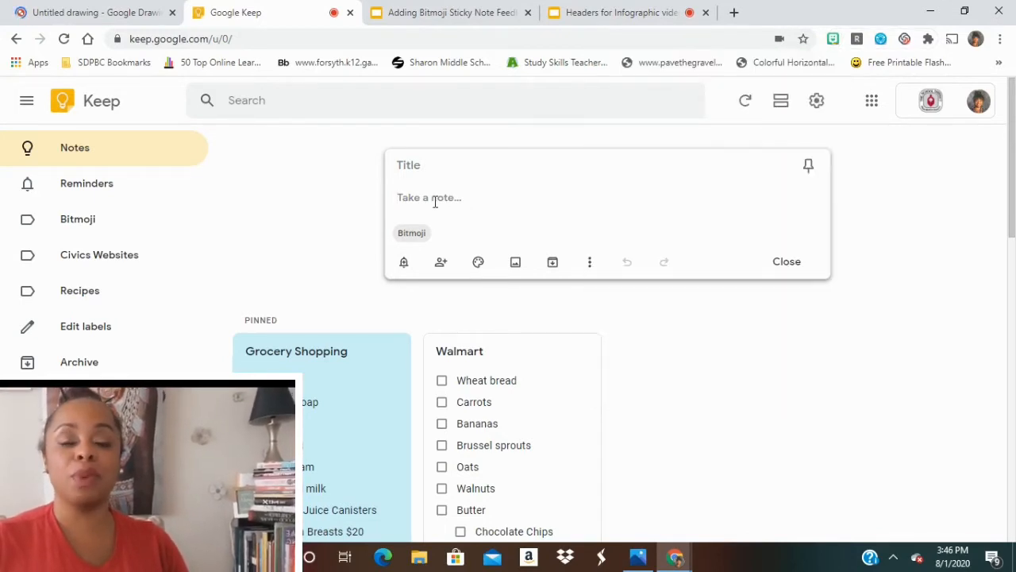
pyautogui.rightClick(435, 204)
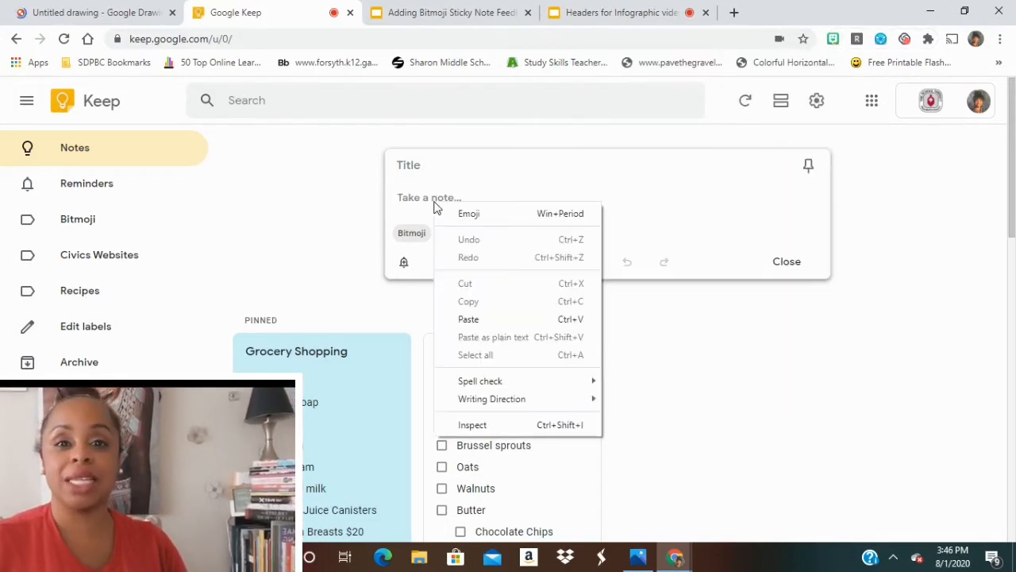
pyautogui.click(468, 321)
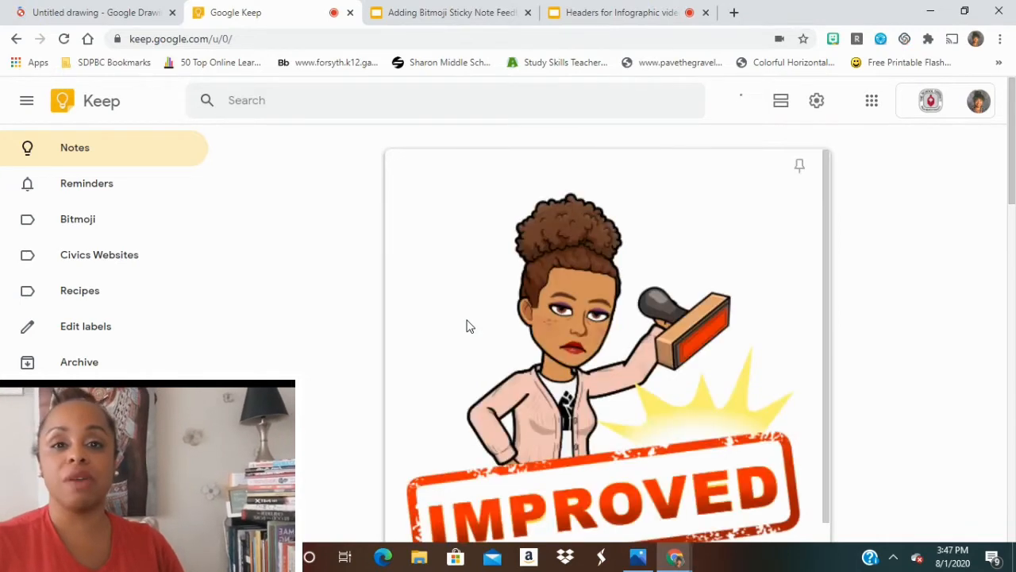
# Find the new "Improved" sticker note among the unpinned notes and open it
pyautogui.click(1010, 200)
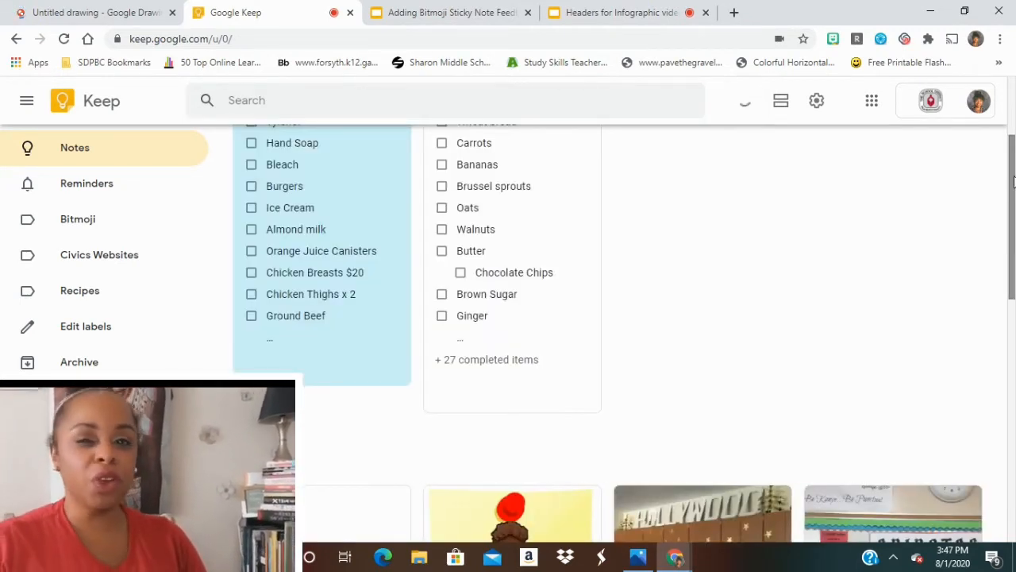
pyautogui.scroll(-2, 1014, 224)
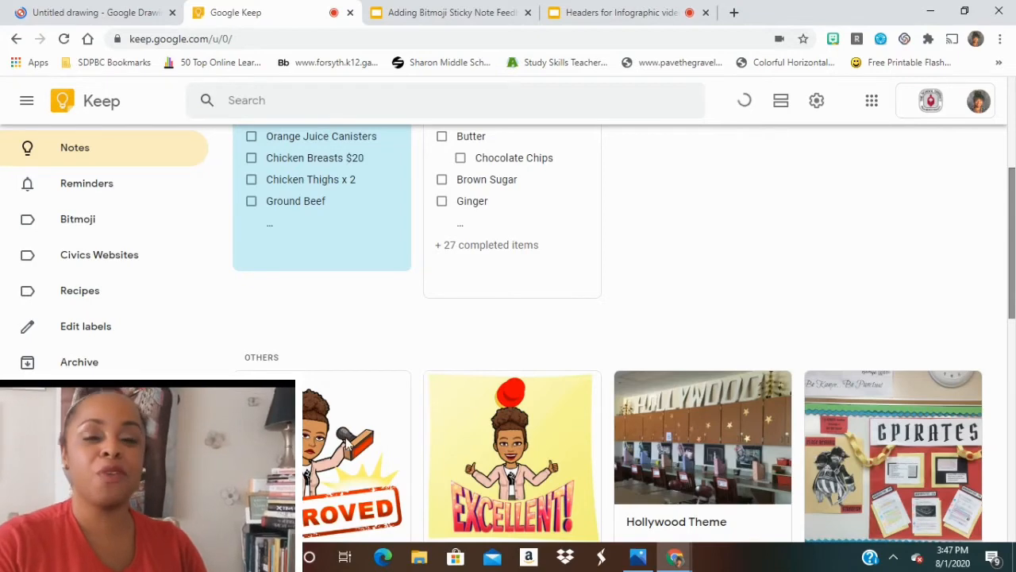
pyautogui.scroll(-2, 347, 443)
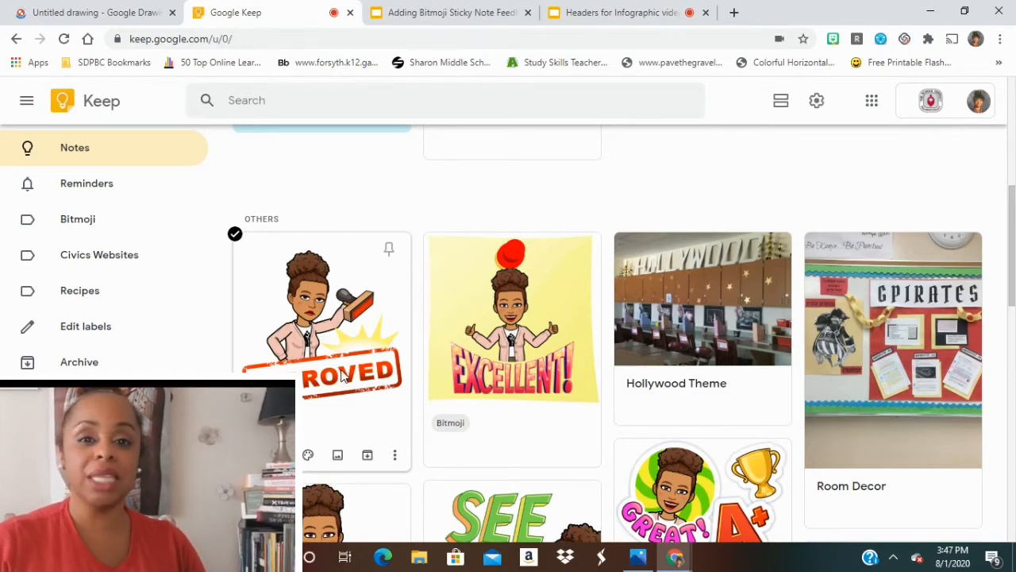
pyautogui.click(341, 376)
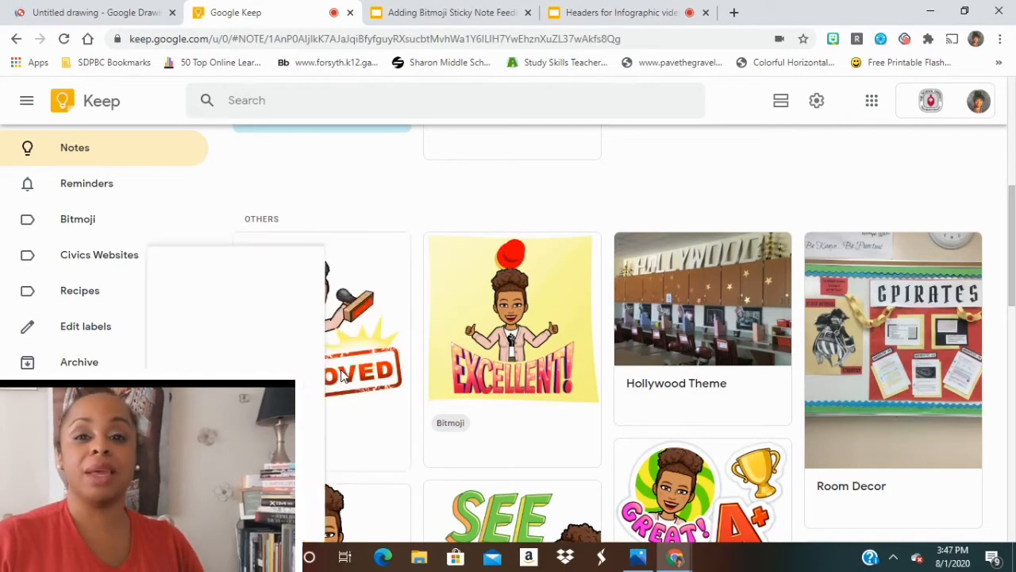
pyautogui.press('Escape')
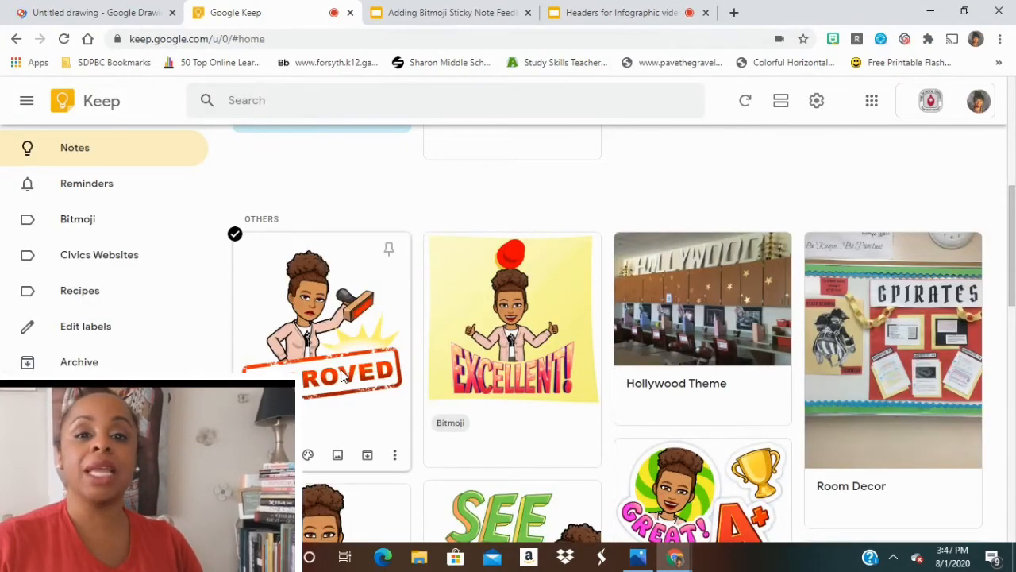
pyautogui.click(341, 376)
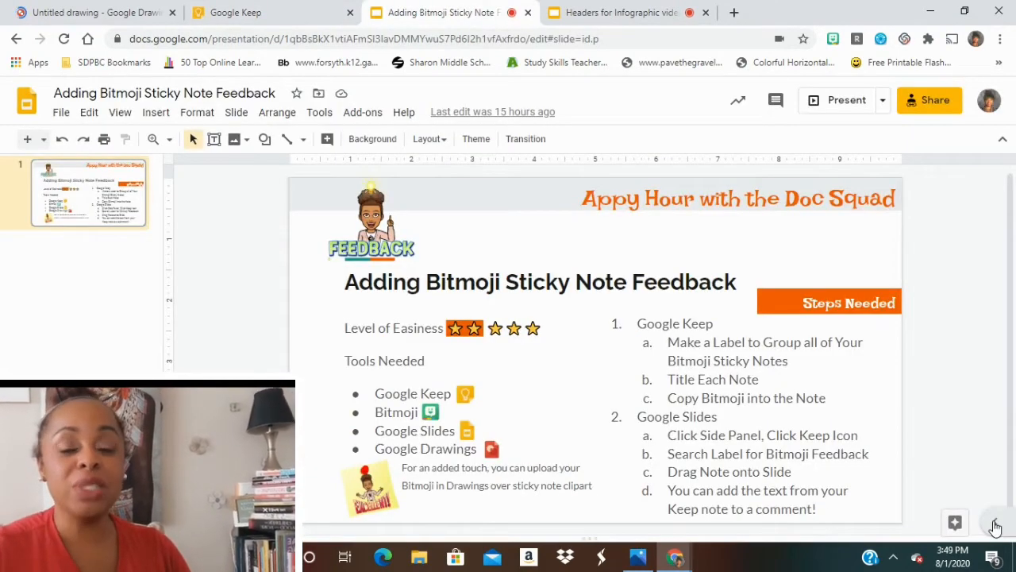
# Show the Keep notes beside the Bitmoji feedback slide and search them for "bitmoji"
pyautogui.click(996, 526)
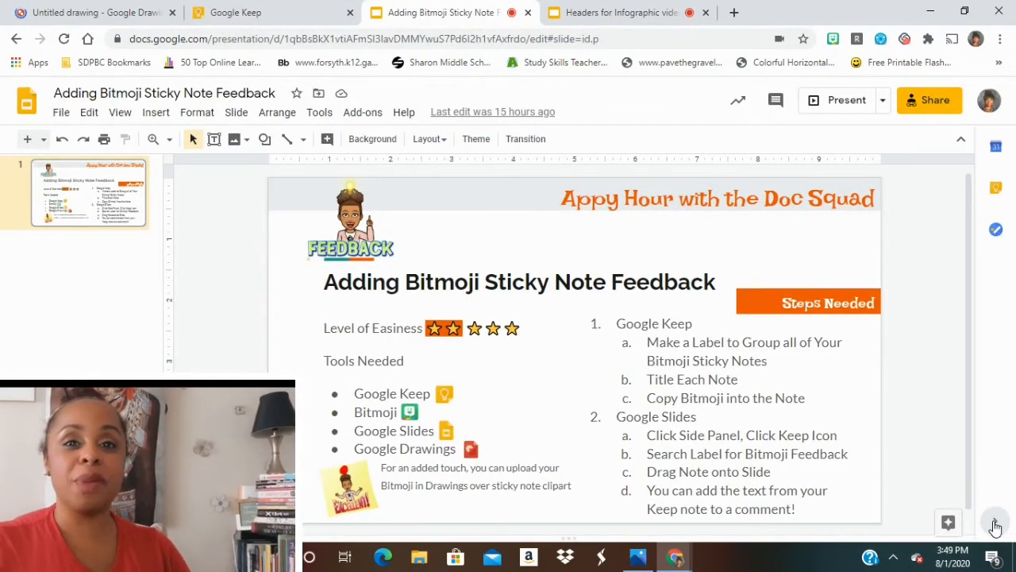
pyautogui.click(996, 192)
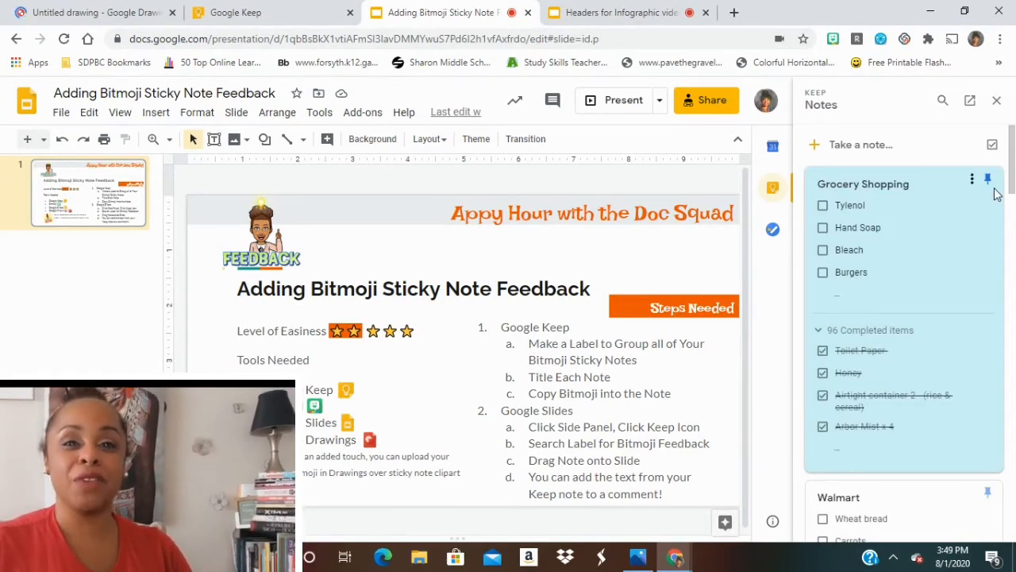
pyautogui.click(942, 100)
pyautogui.write('bit')
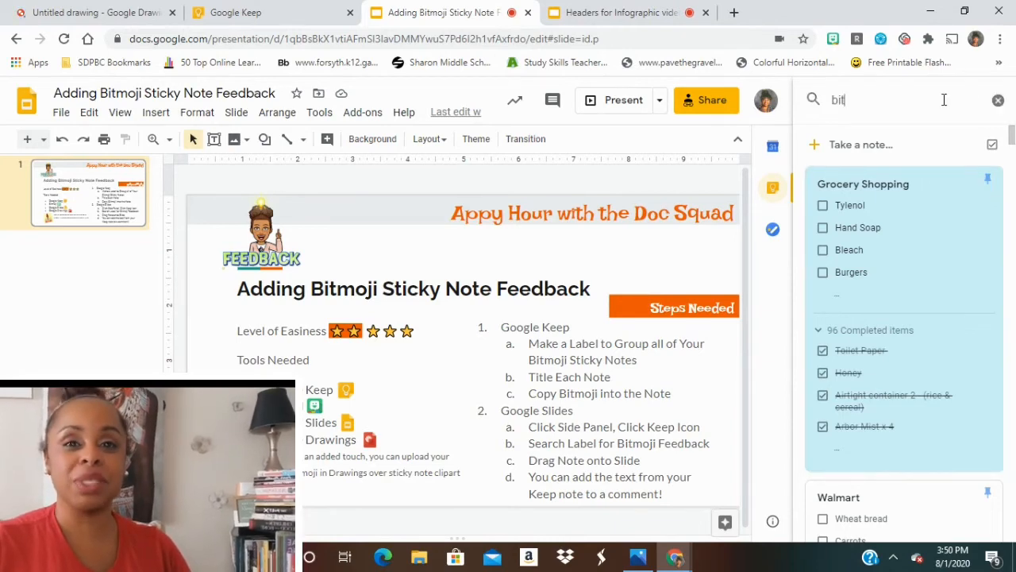
pyautogui.write('mo')
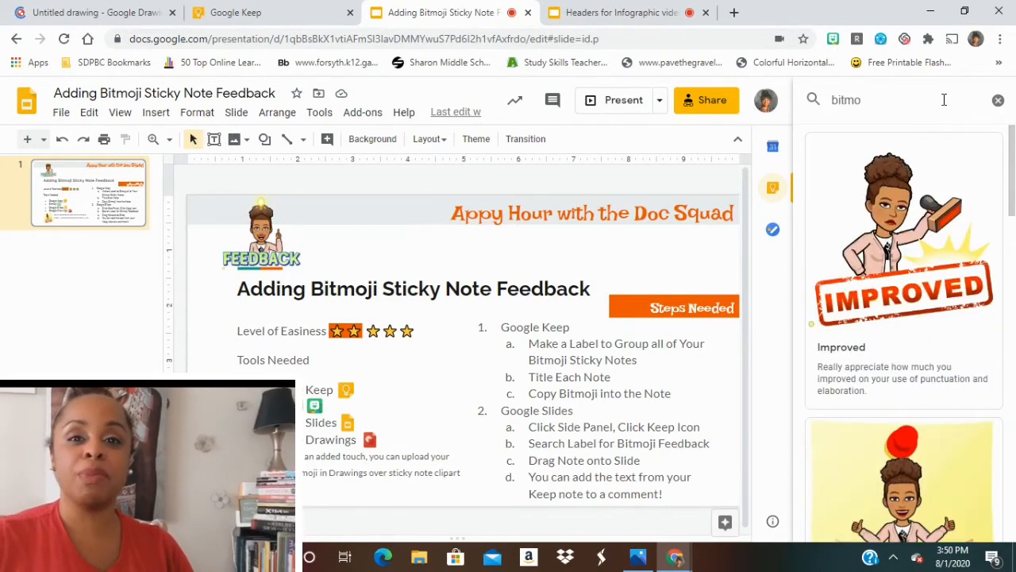
pyautogui.write('ji')
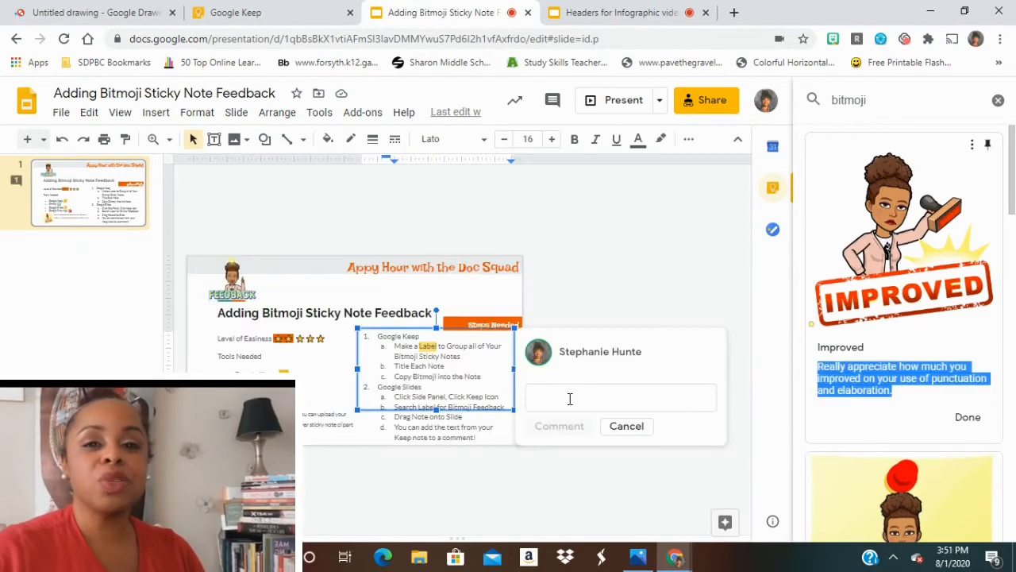
# Post the comment "Really appreciate how much you improved on your use of punctuation and elaboration." on the word "Label"
pyautogui.click(570, 398)
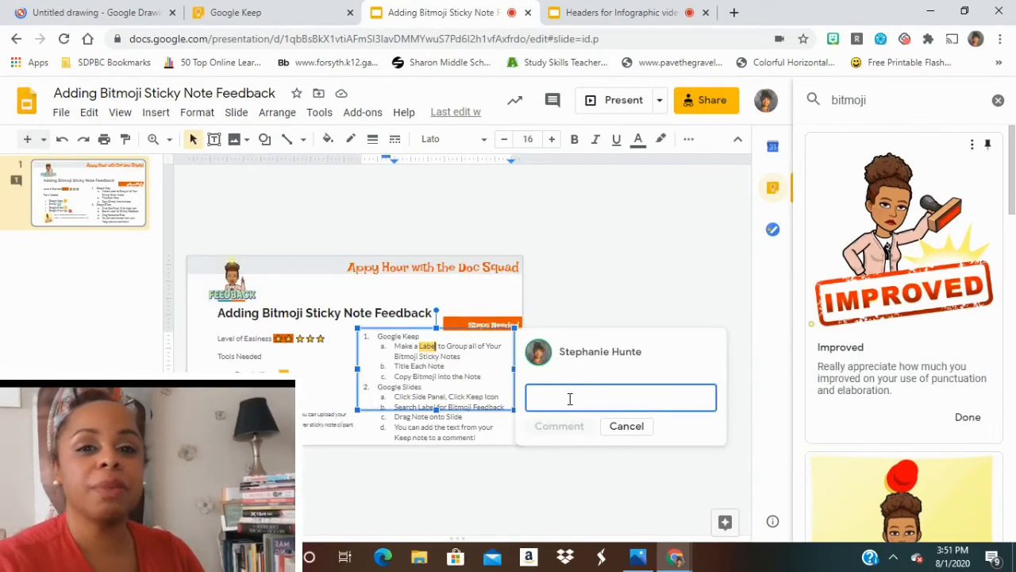
pyautogui.write('Really appreciate how much you improved on your use of punctuation and elaboration.')
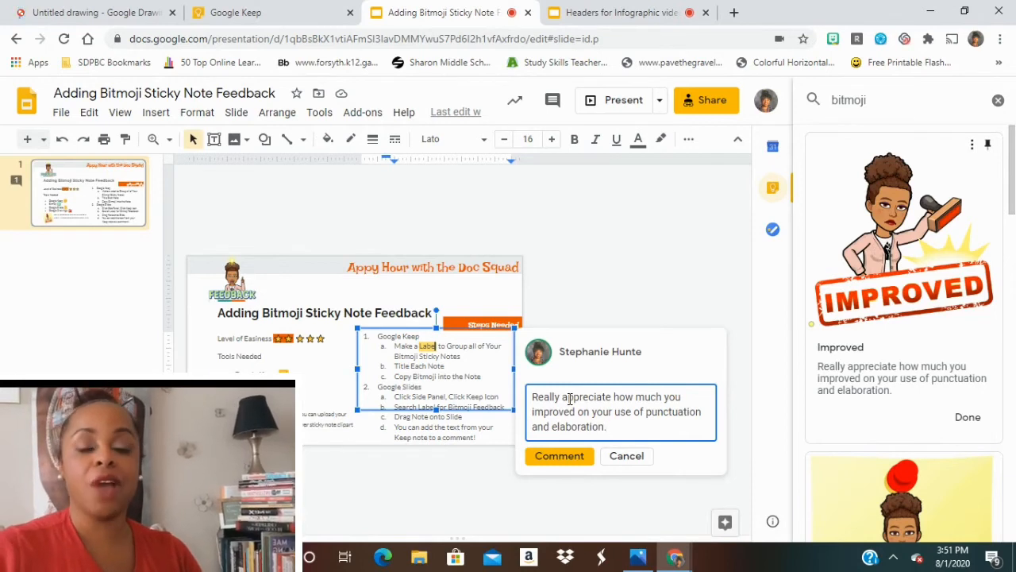
pyautogui.click(581, 458)
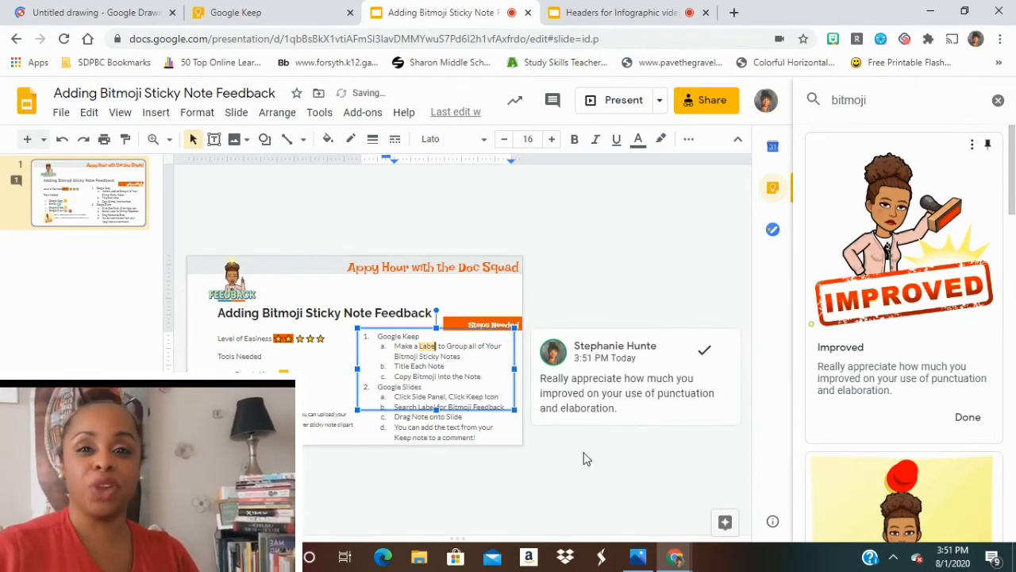
# Copy the "Improved" Bitmoji image from its Keep note and paste it onto the slide
pyautogui.rightClick(880, 252)
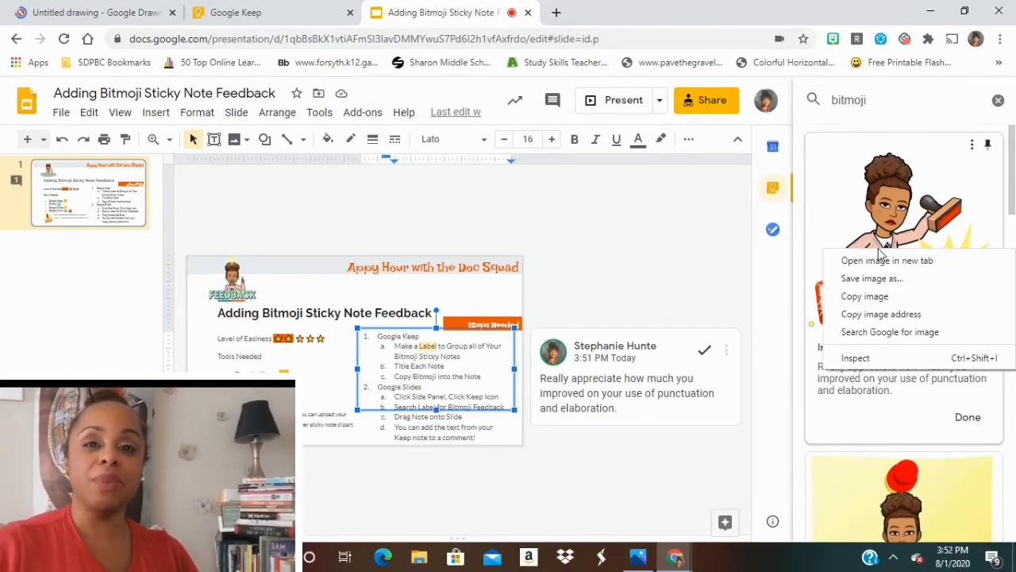
pyautogui.click(865, 295)
pyautogui.rightClick(397, 213)
pyautogui.click(421, 283)
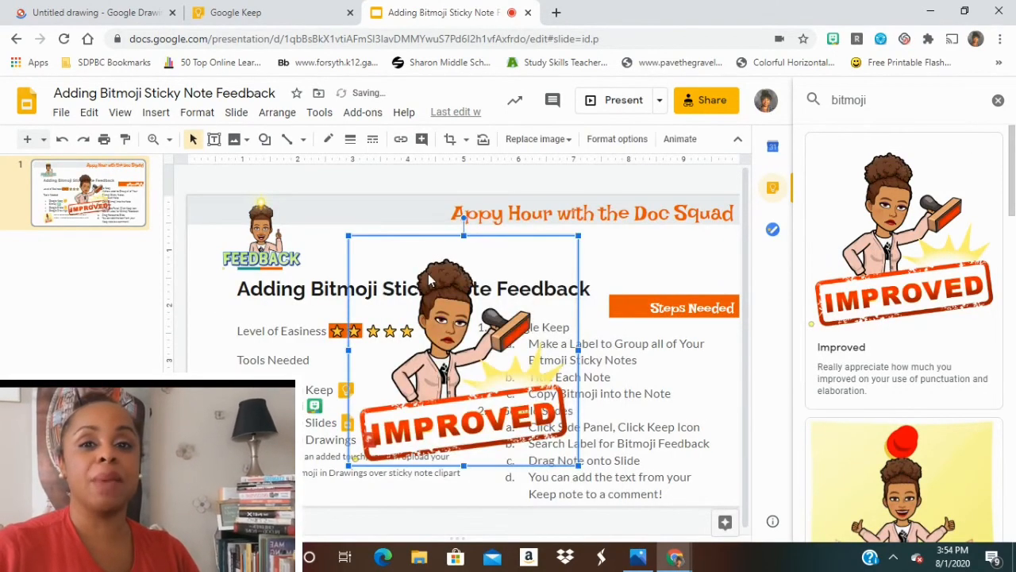
# Switch to the untitled Google Drawings file and search the web for "sticky note clipart" images
pyautogui.click(96, 15)
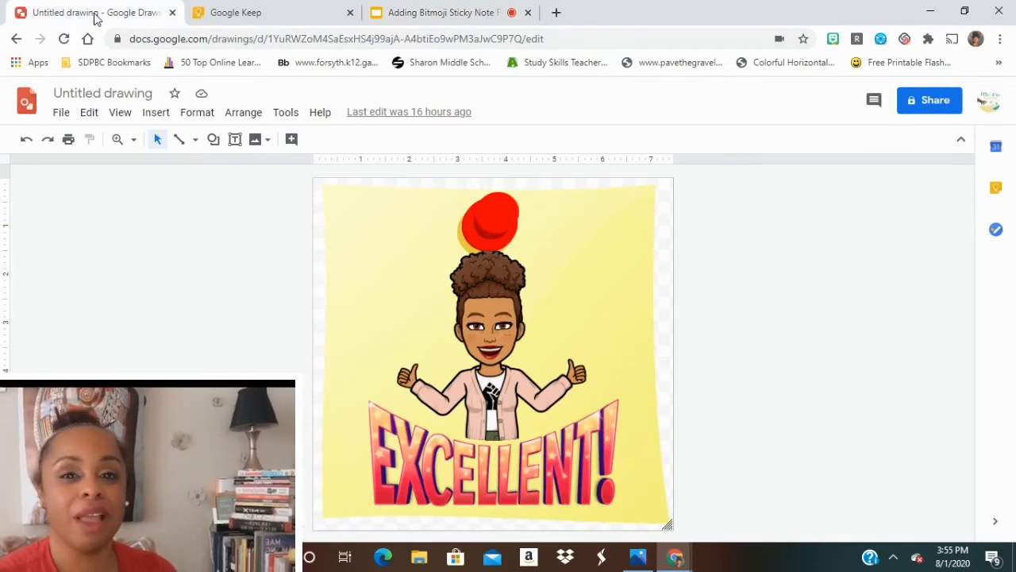
pyautogui.click(267, 140)
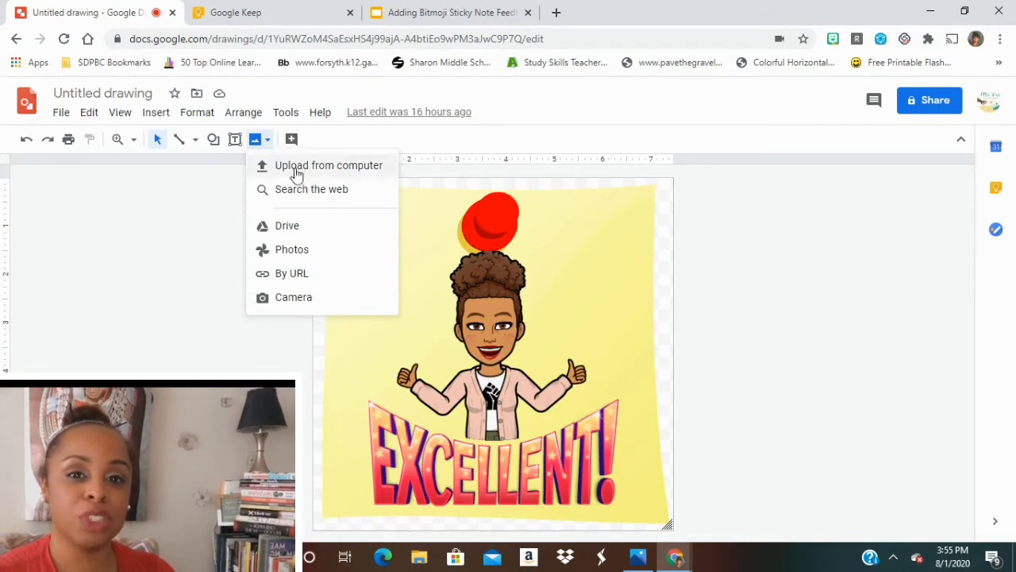
pyautogui.click(300, 193)
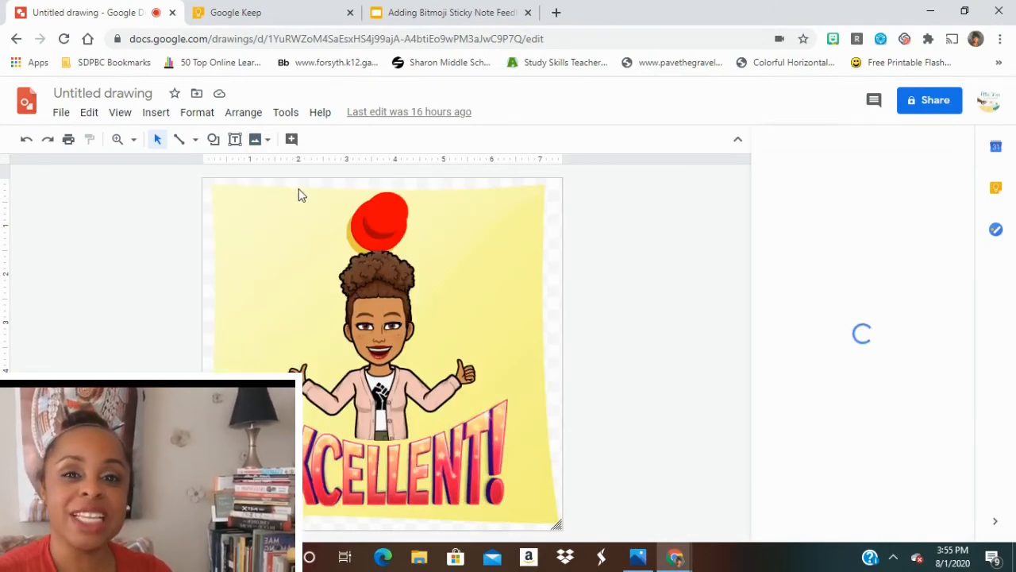
pyautogui.write('sticky note clipart')
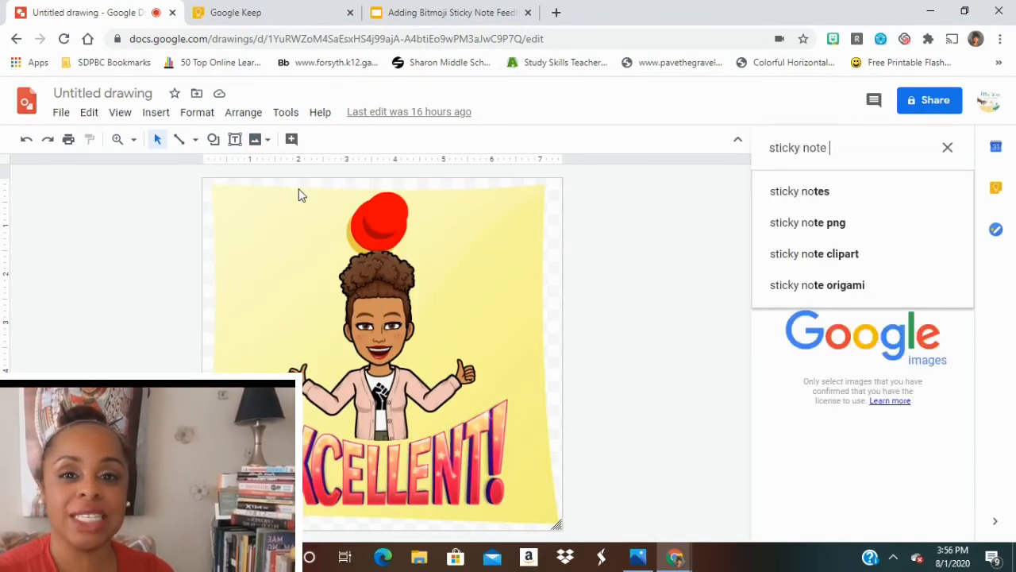
pyautogui.press('Return')
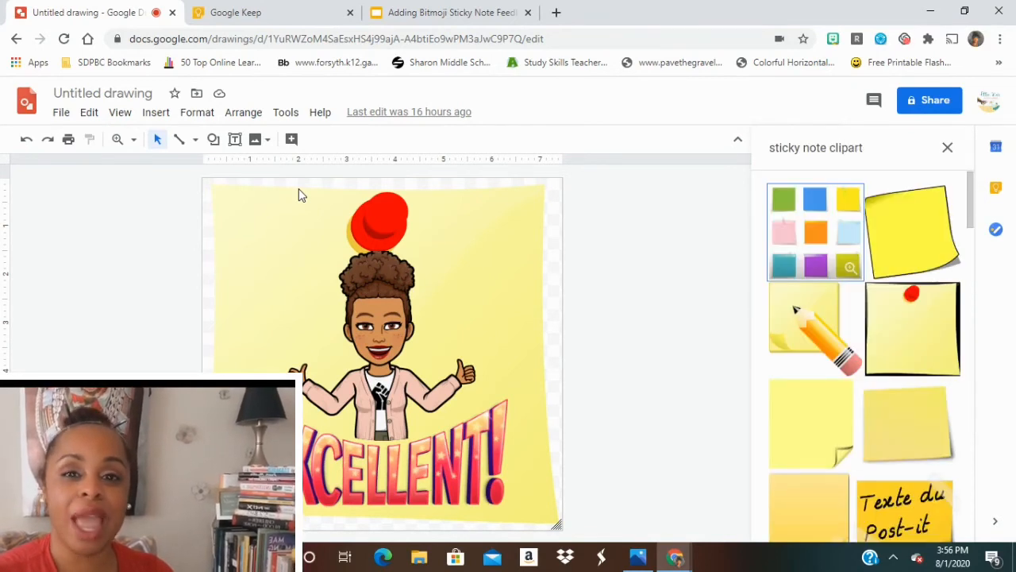